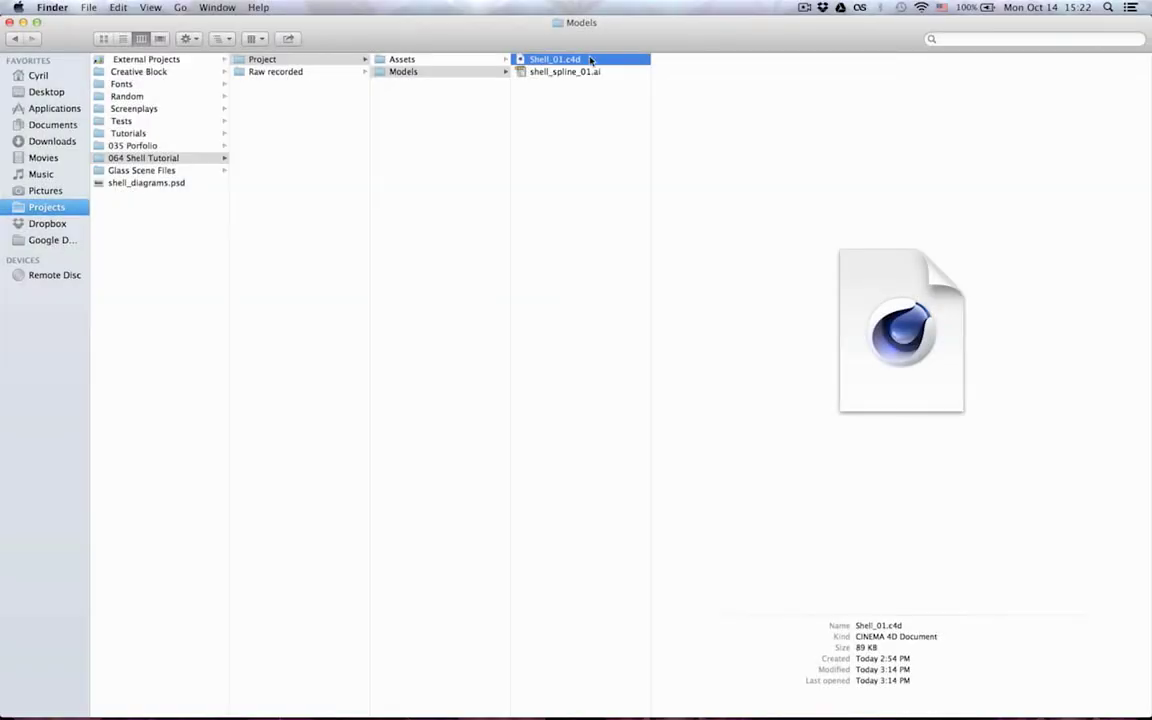
Open shell_spline_01.ai from the Models folder in Cinema 4D.
left_click_drag(587, 74, 342, 705)
key("Return")
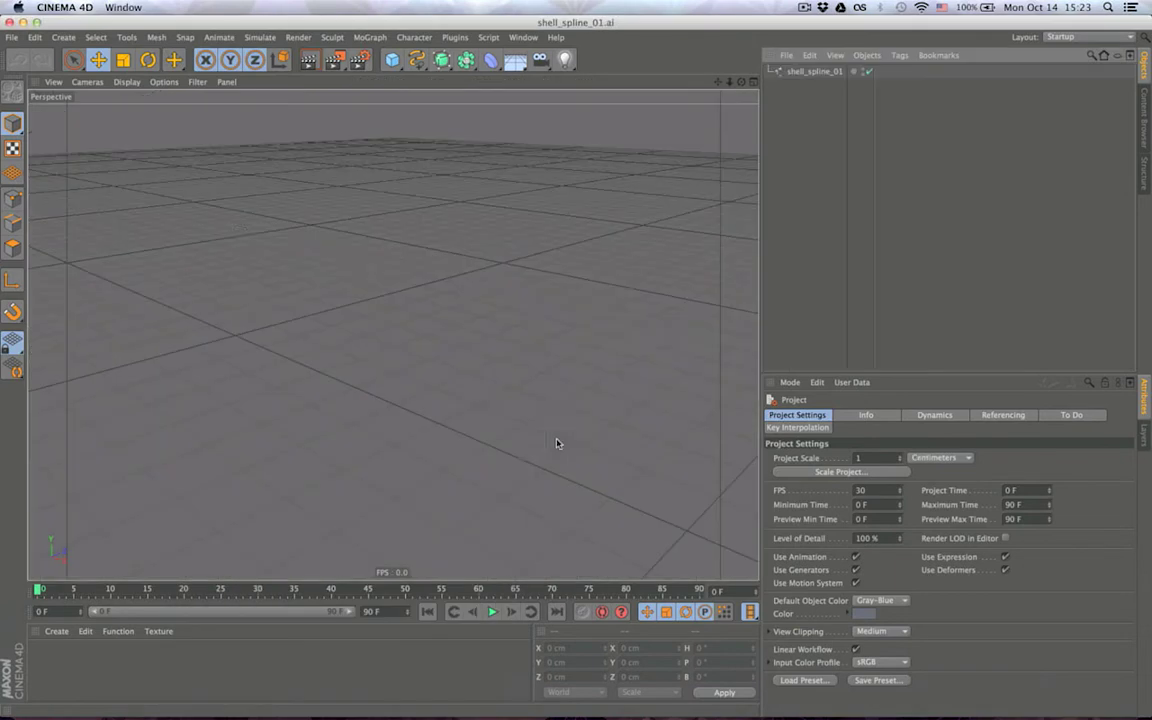
left_click_drag(337, 306, 578, 303, "alt")
right_click_drag(566, 309, 591, 309, "alt")
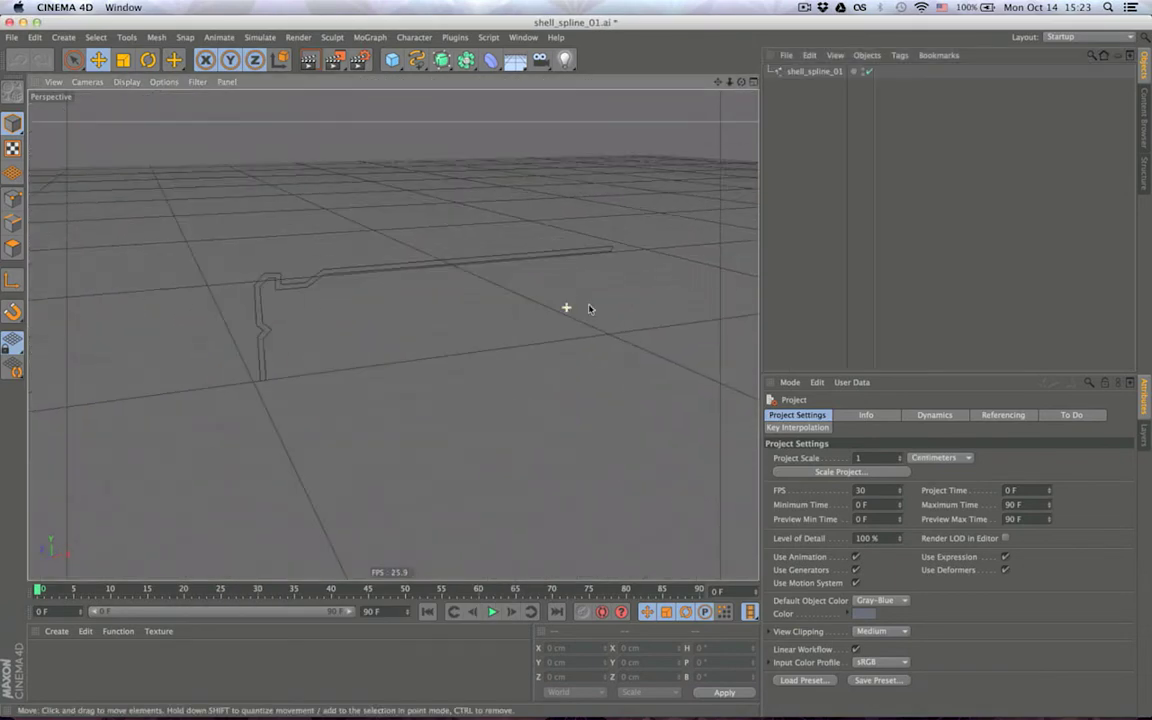
Add a Lathe NURBS as the parent of the imported shell_spline_01.
left_click(865, 71)
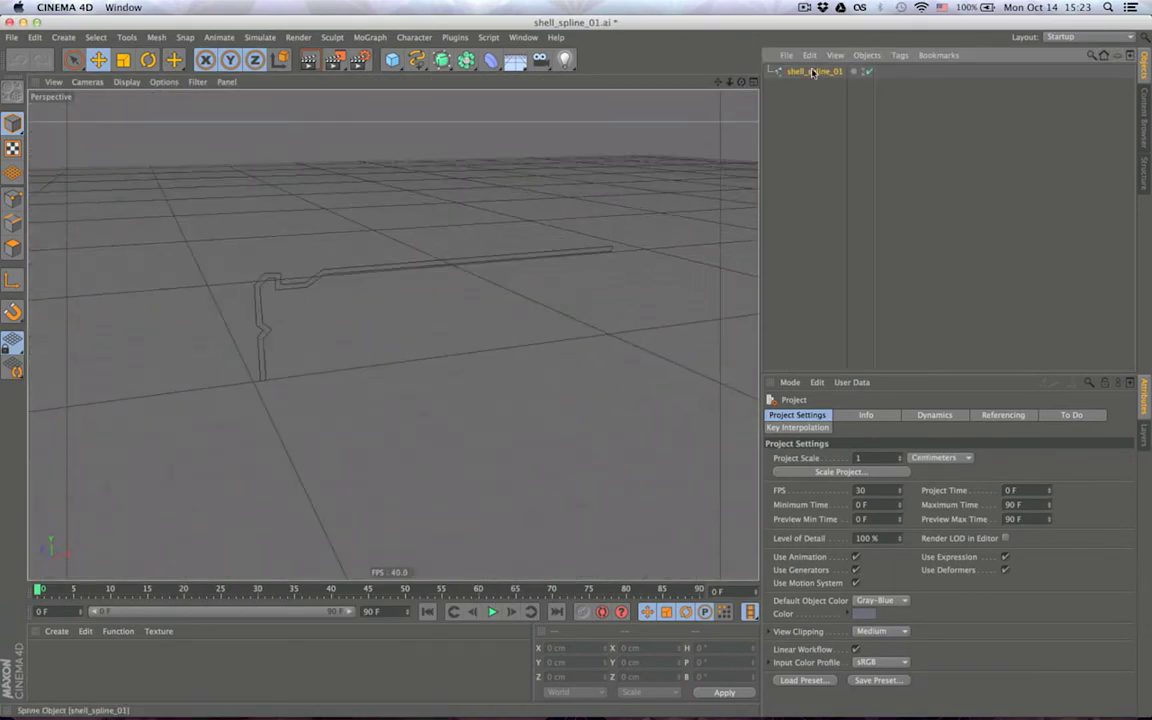
left_click(441, 59)
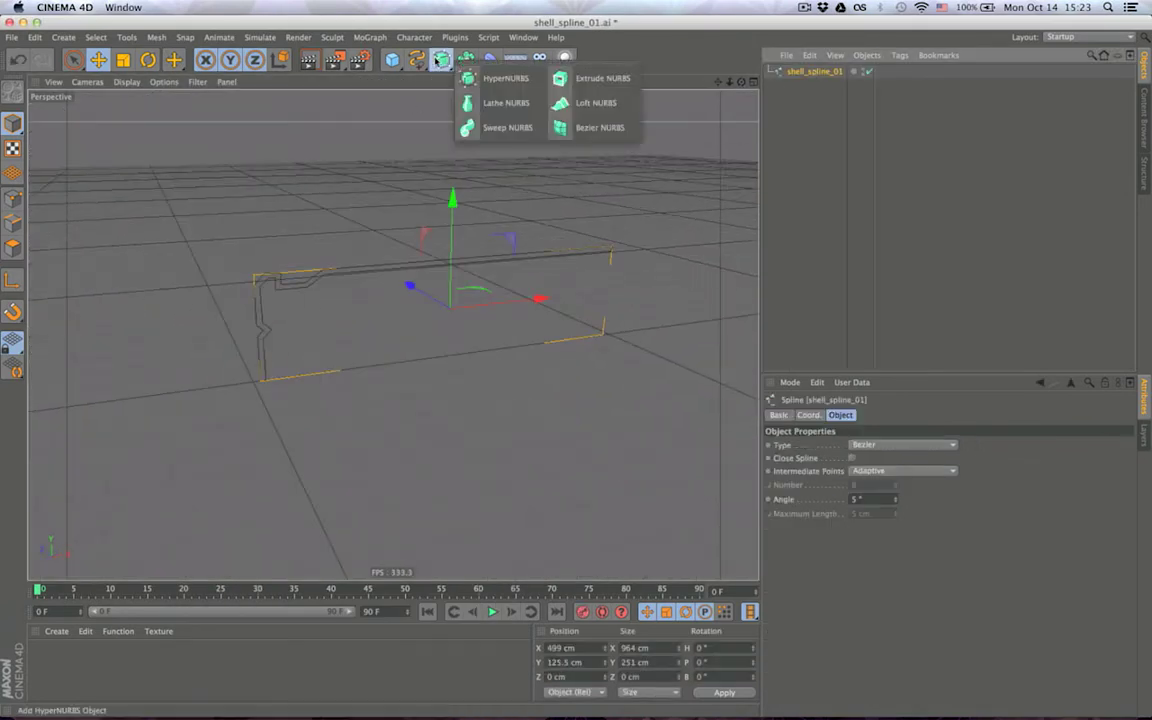
left_click(497, 104, "alt")
left_click_drag(417, 298, 383, 330, "alt")
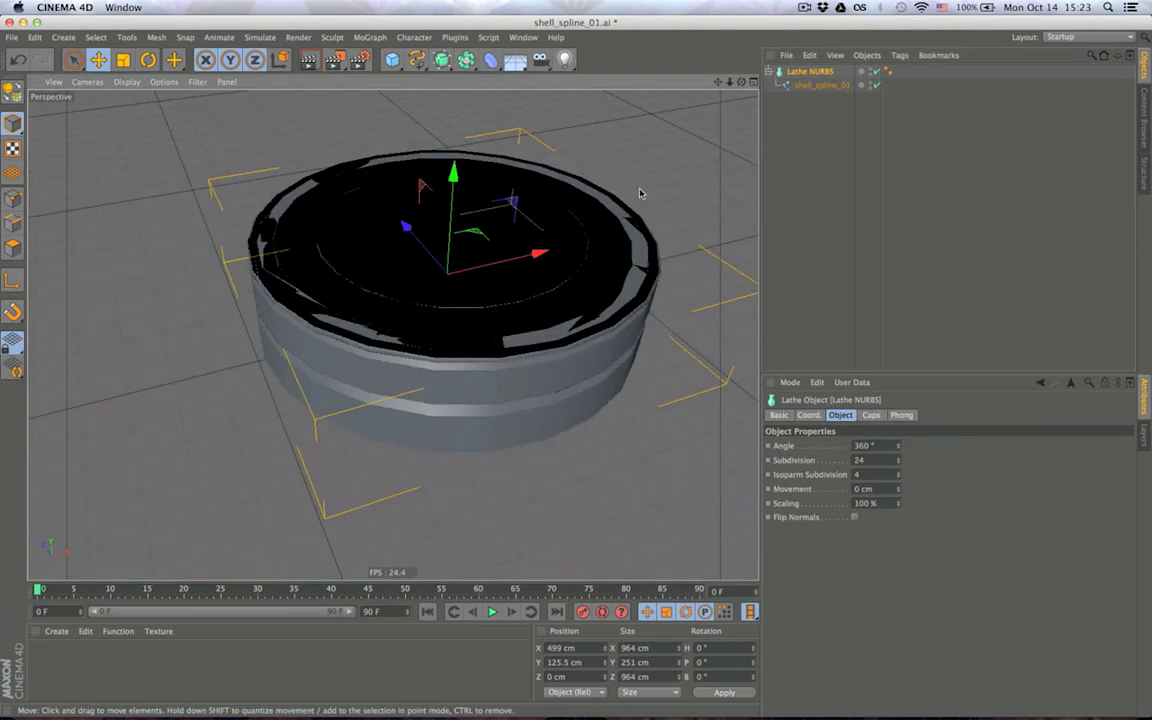
Take the spline out of the Lathe NURBS and move its axis to X 0 cm and Y 0 cm.
left_click(815, 86)
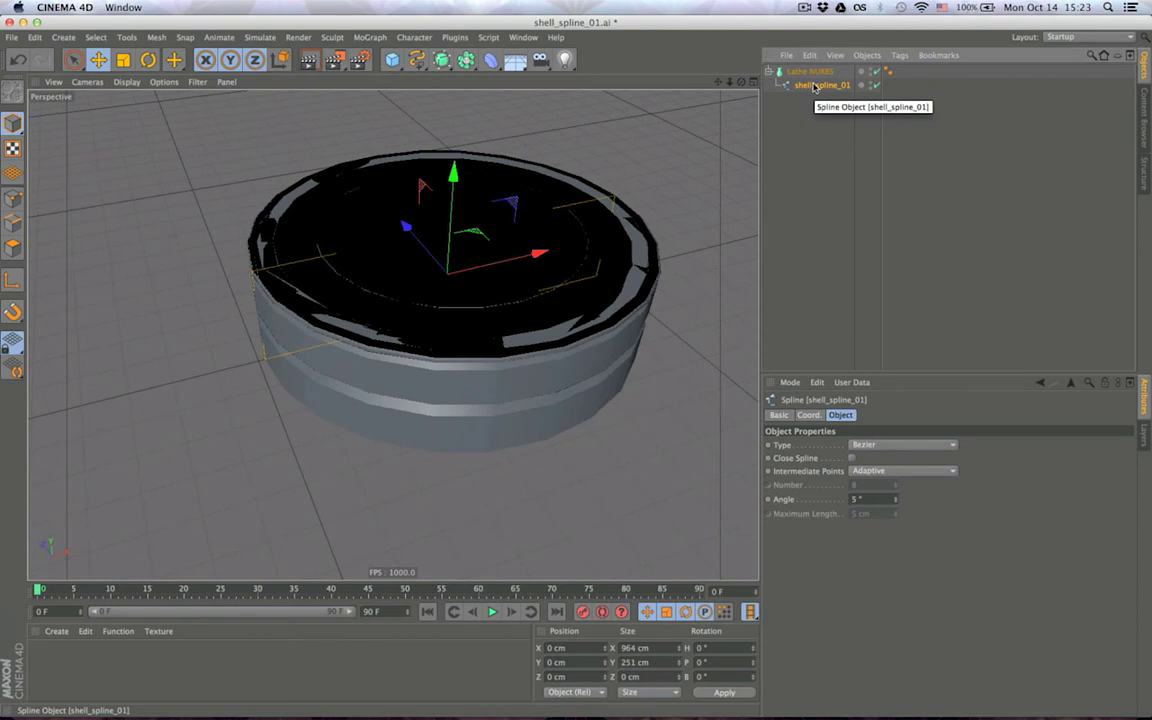
left_click_drag(815, 88, 805, 71)
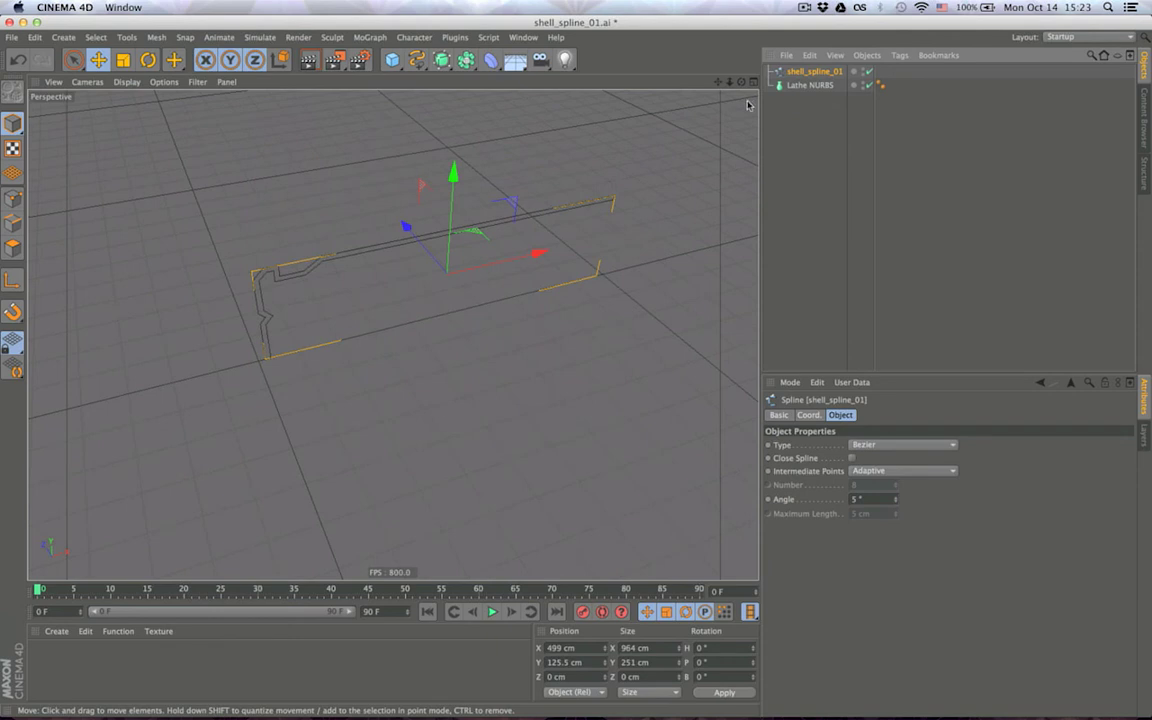
left_click(586, 648)
type("0")
key("Tab")
type("0")
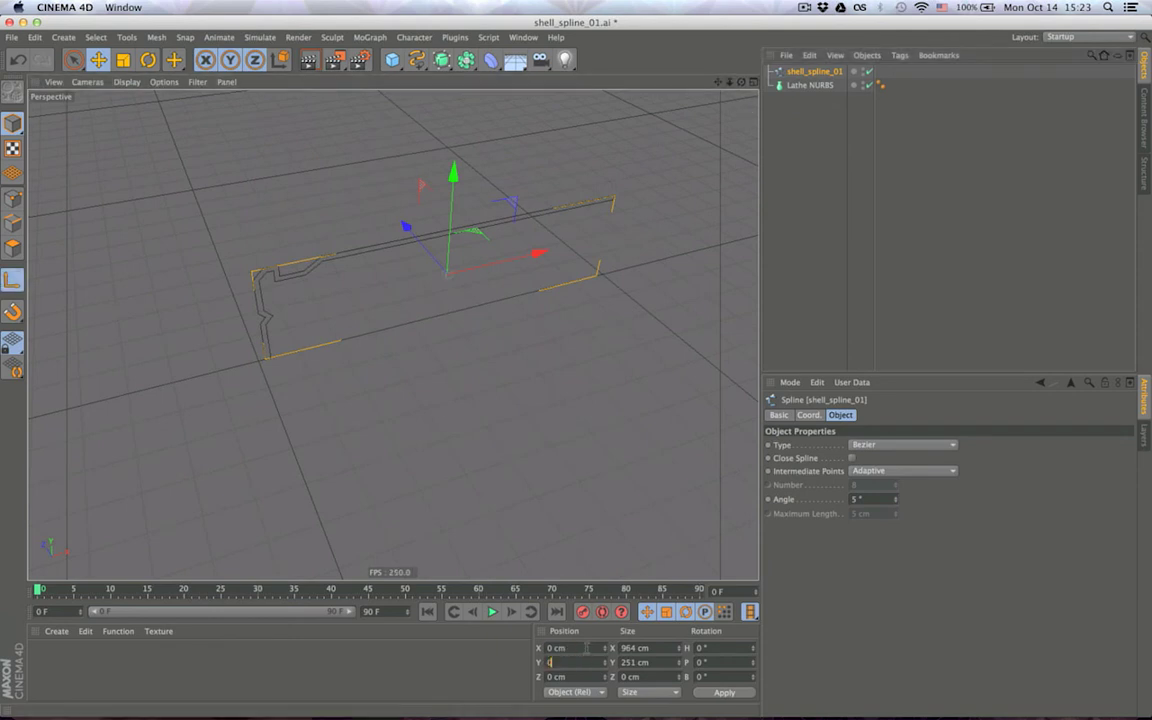
key("Return")
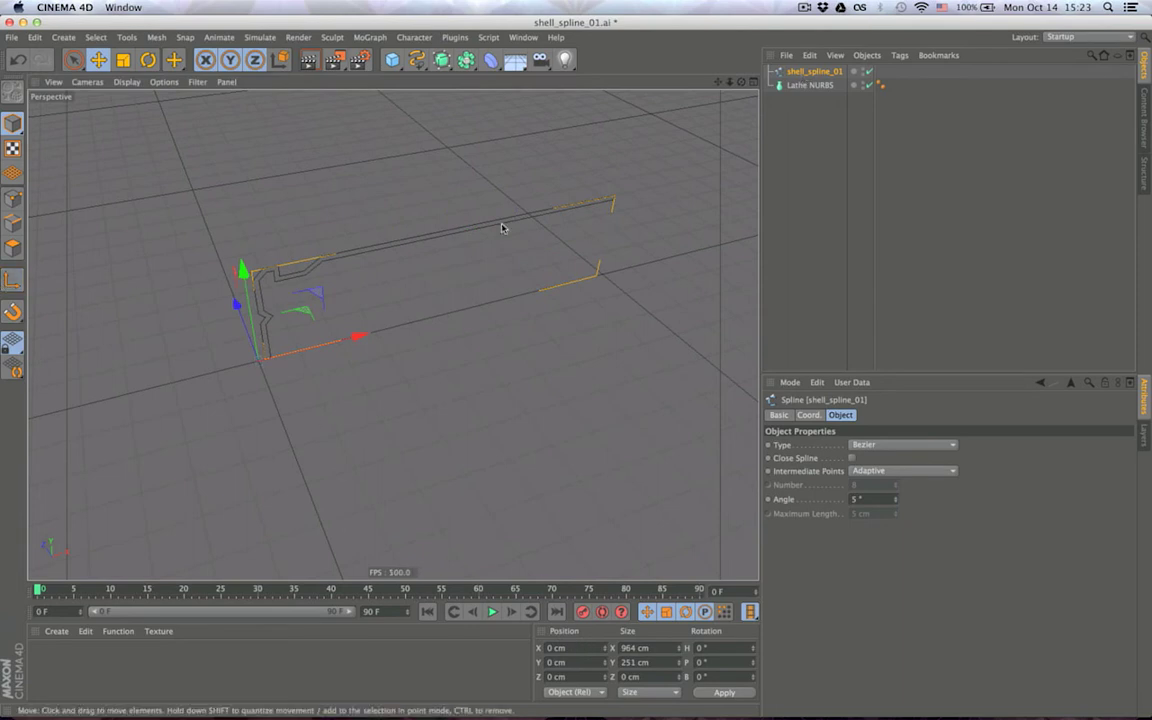
Rotate the spline to a bank angle of -90° and nest it under the Lathe NURBS.
key("r")
left_click_drag(224, 327, 166, 414)
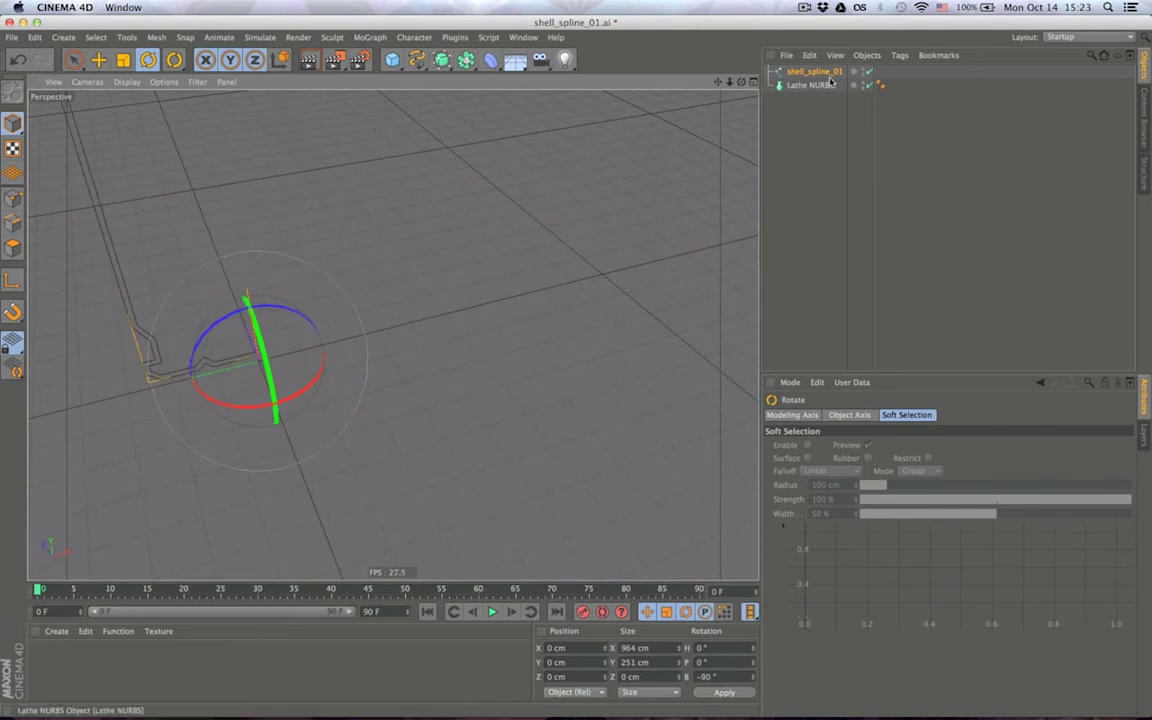
left_click_drag(814, 71, 820, 88)
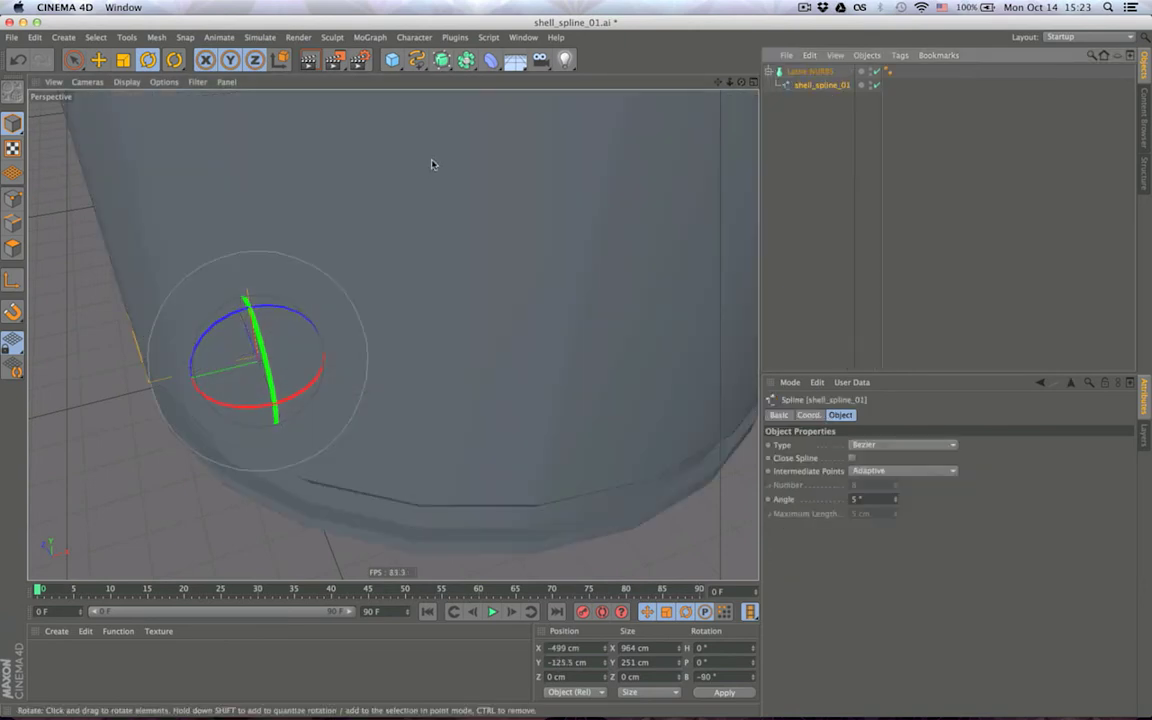
scroll(434, 160, "down", 6)
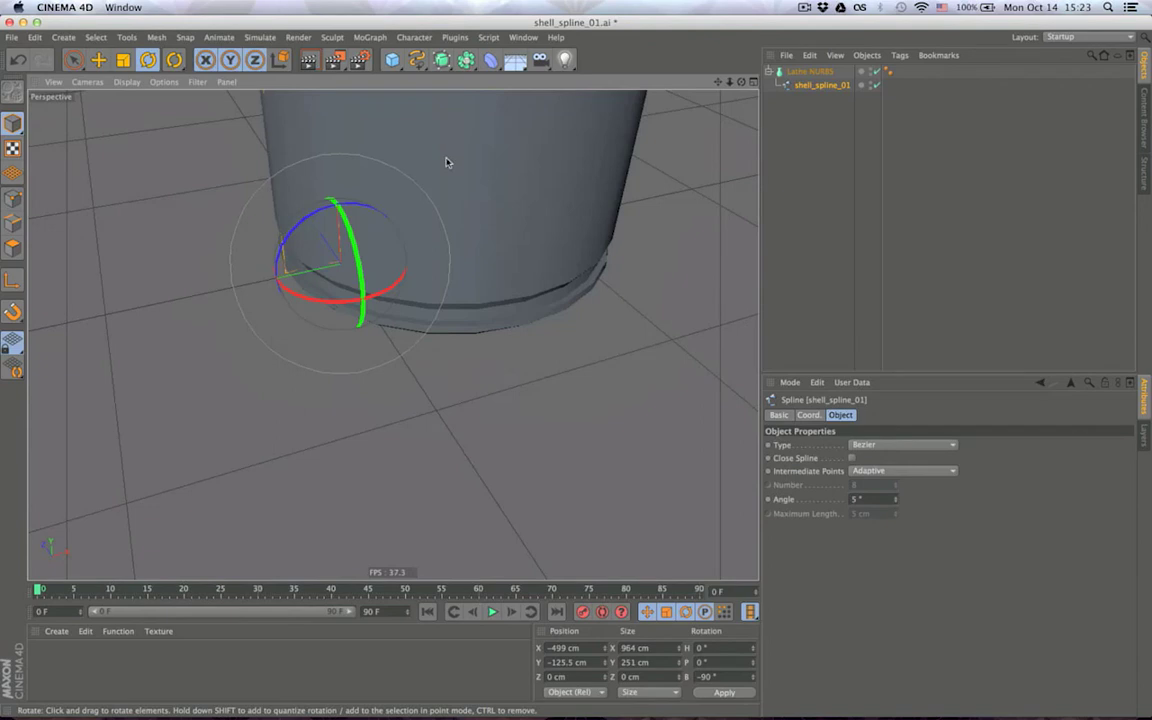
left_click_drag(447, 162, 401, 481, "alt")
scroll(399, 481, "down", 2)
left_click_drag(320, 523, 290, 535, "alt")
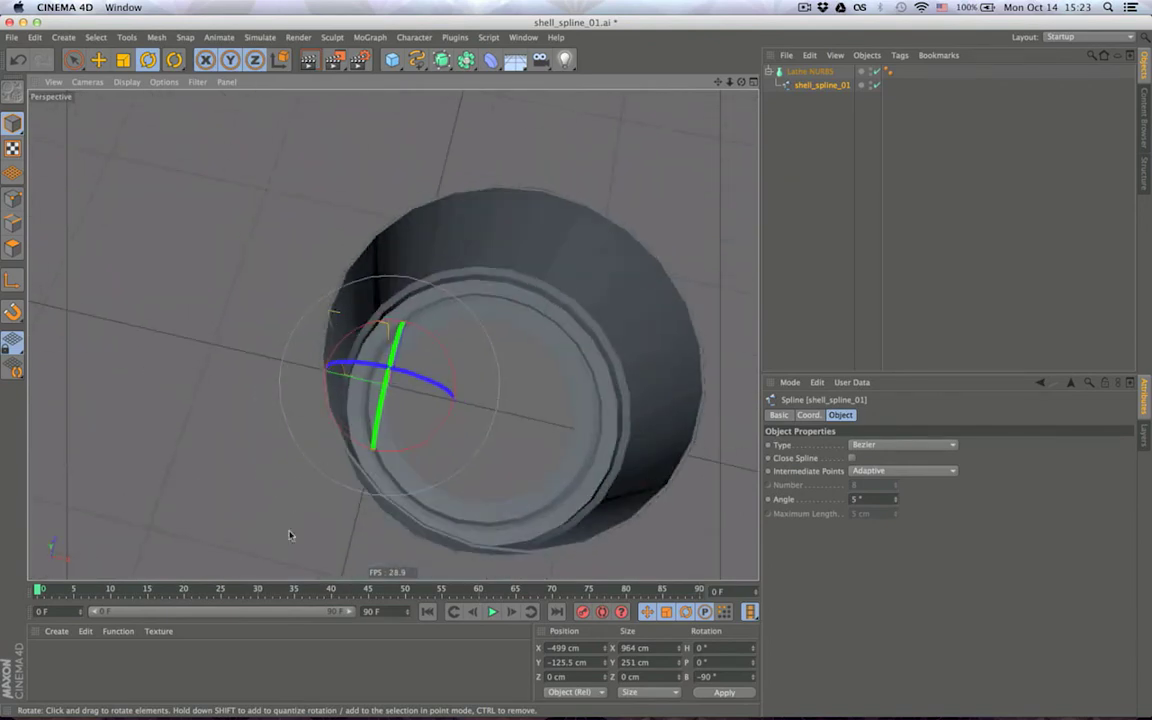
scroll(335, 449, "up", 2)
Take the spline out of the Lathe NURBS and set the lathe's X and Y positions to 0 cm.
left_click(809, 71)
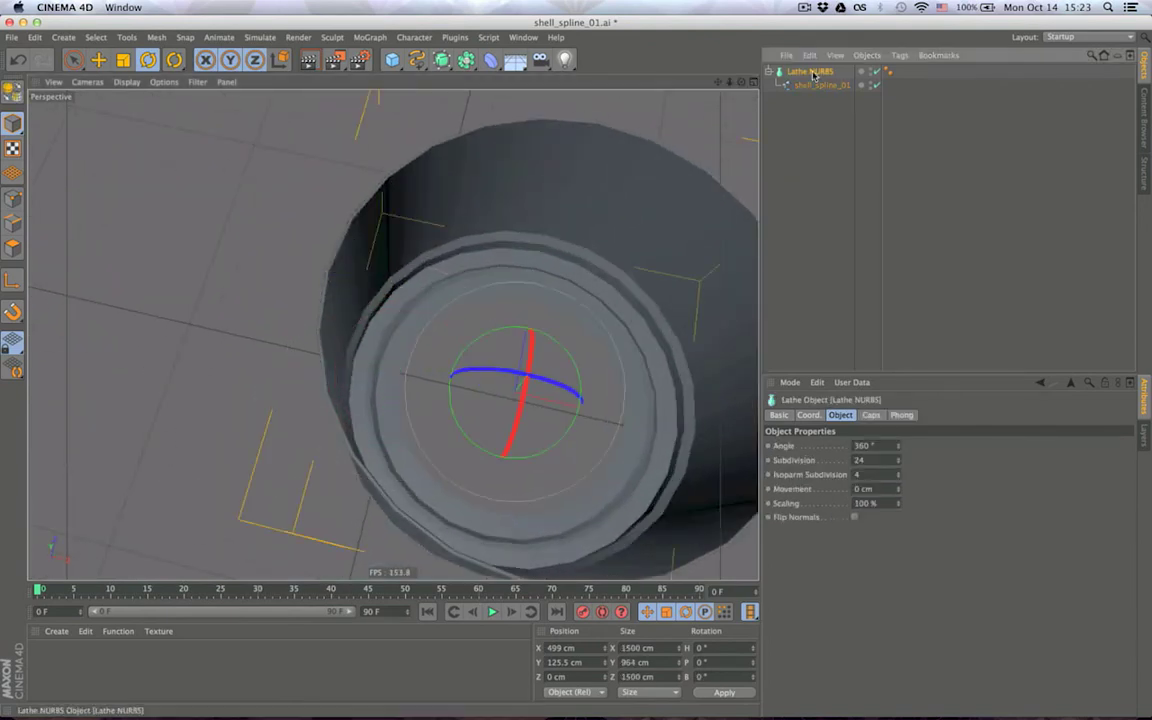
mouse_move(823, 86)
left_mouse_down()
mouse_move(829, 124)
mouse_move(812, 72)
left_mouse_up()
key("super+z")
left_click(812, 72)
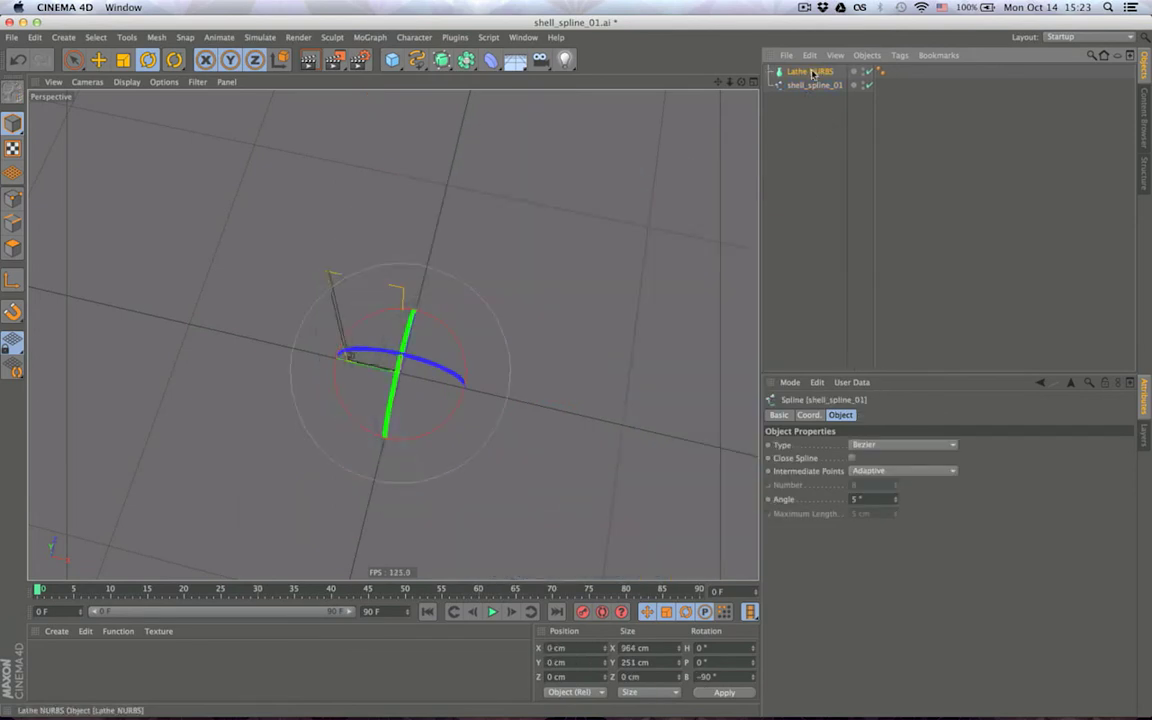
double_click(582, 648)
type("0")
key("Tab")
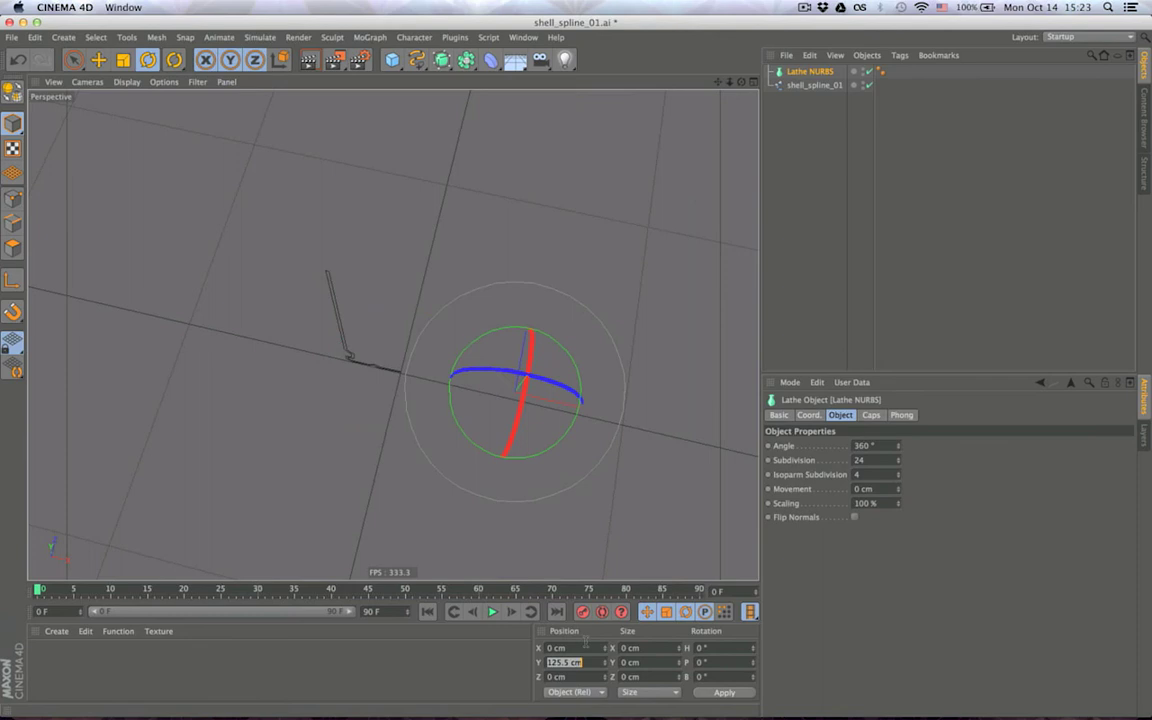
type("0")
key("Return")
Nest the spline under the centred Lathe NURBS and examine the shell's side and base.
left_click_drag(815, 85, 811, 72)
left_click(812, 114)
left_click_drag(411, 406, 447, 108, "alt")
left_click_drag(375, 411, 409, 408, "alt")
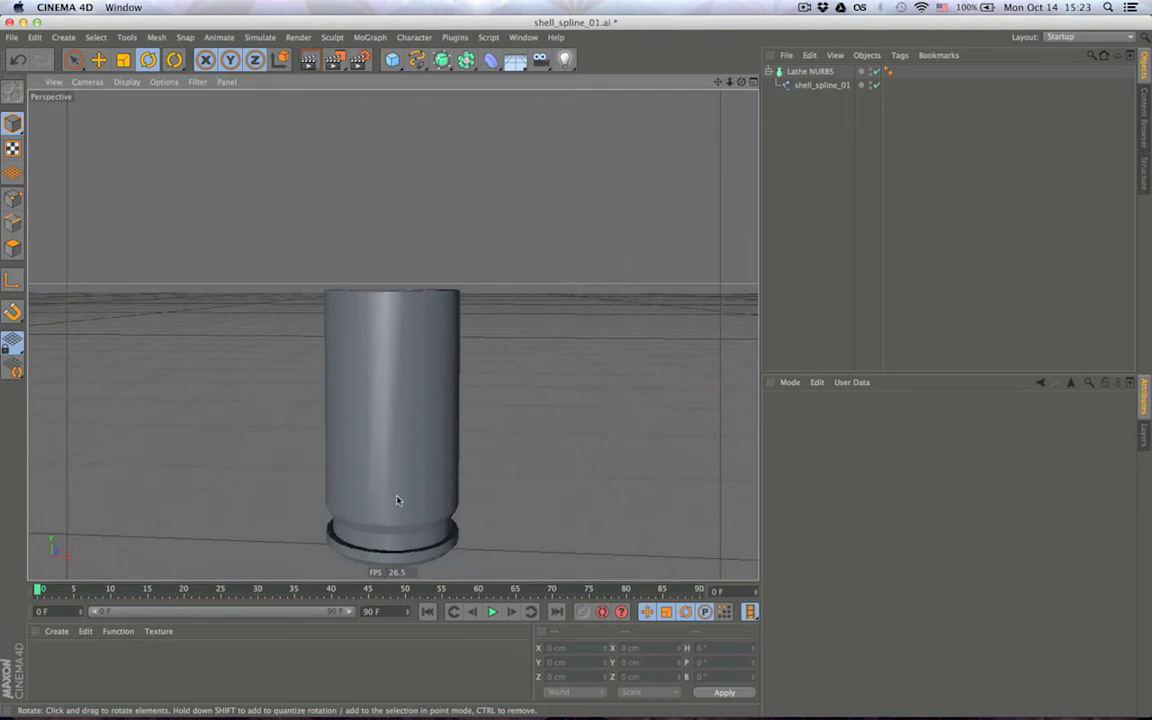
left_click_drag(397, 500, 470, 198, "alt")
left_click_drag(414, 458, 760, 275, "alt")
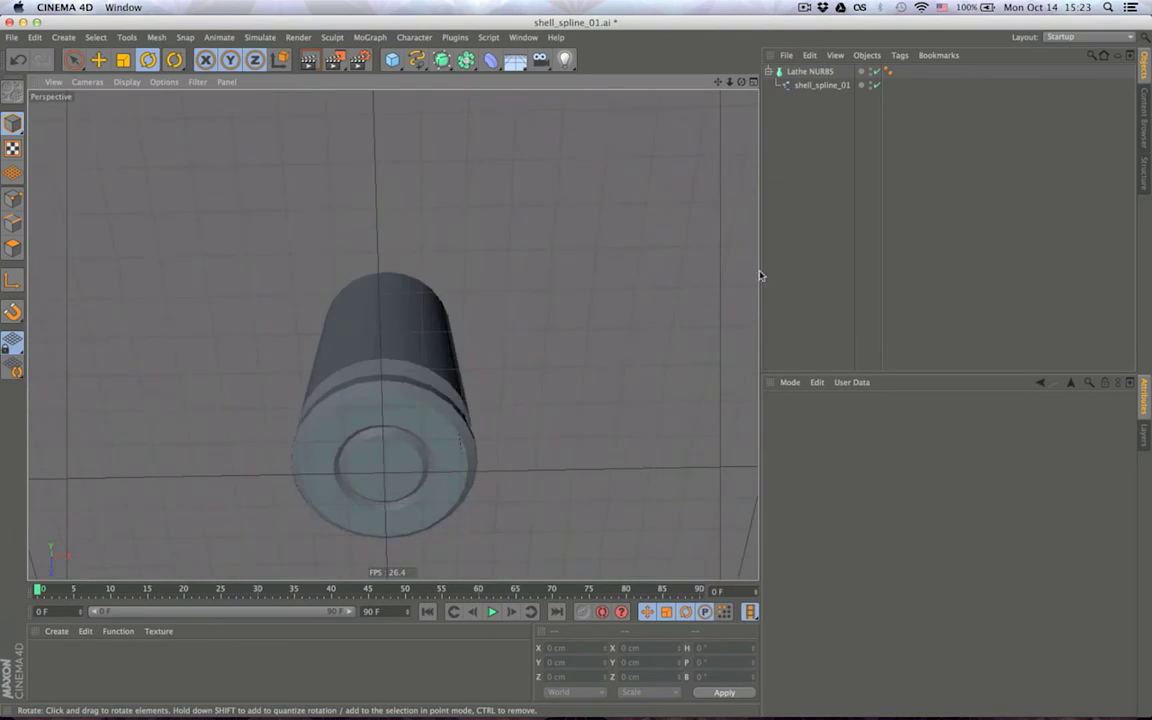
Set the Lathe NURBS subdivision to 64.
left_click(832, 71)
left_click_drag(460, 393, 451, 380, "alt")
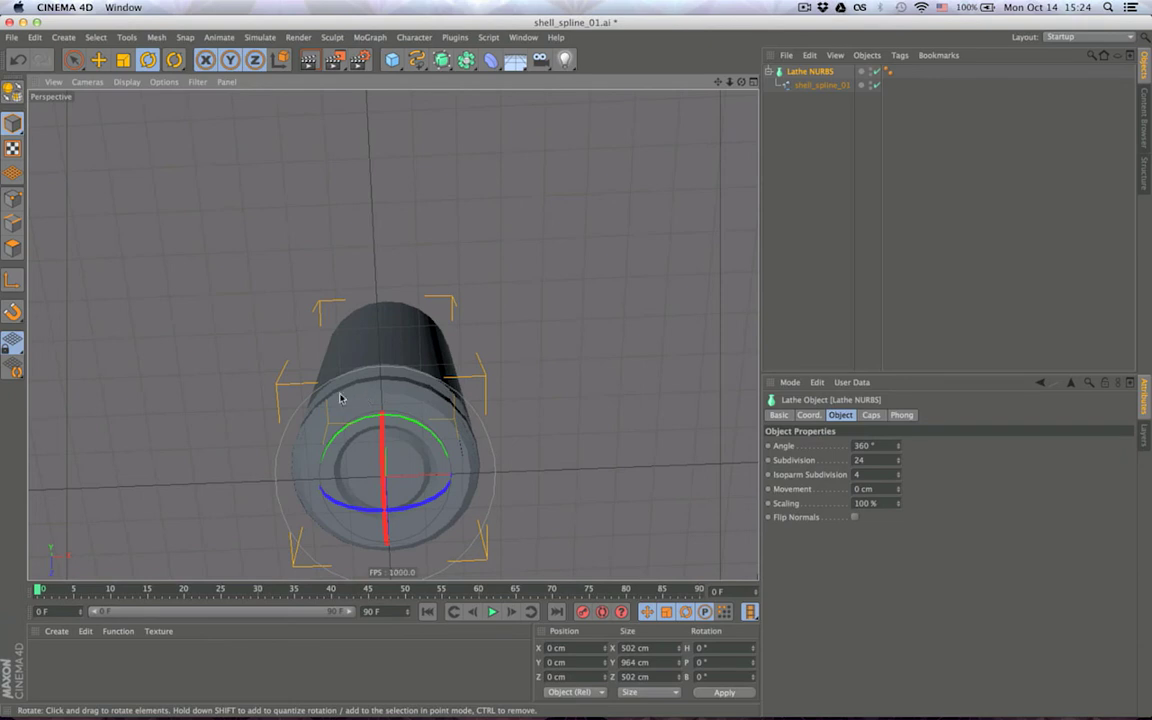
left_click(880, 459)
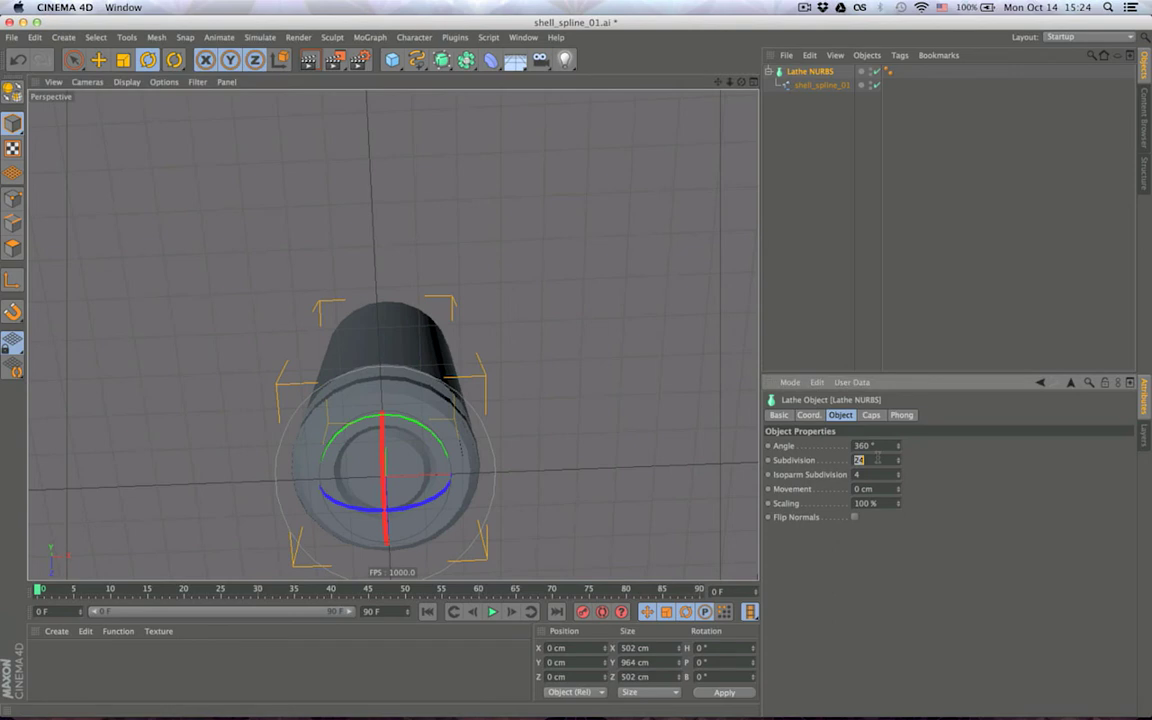
key("Return")
left_click_drag(429, 316, 427, 520, "alt")
left_click_drag(410, 287, 360, 440, "alt")
left_click(833, 188)
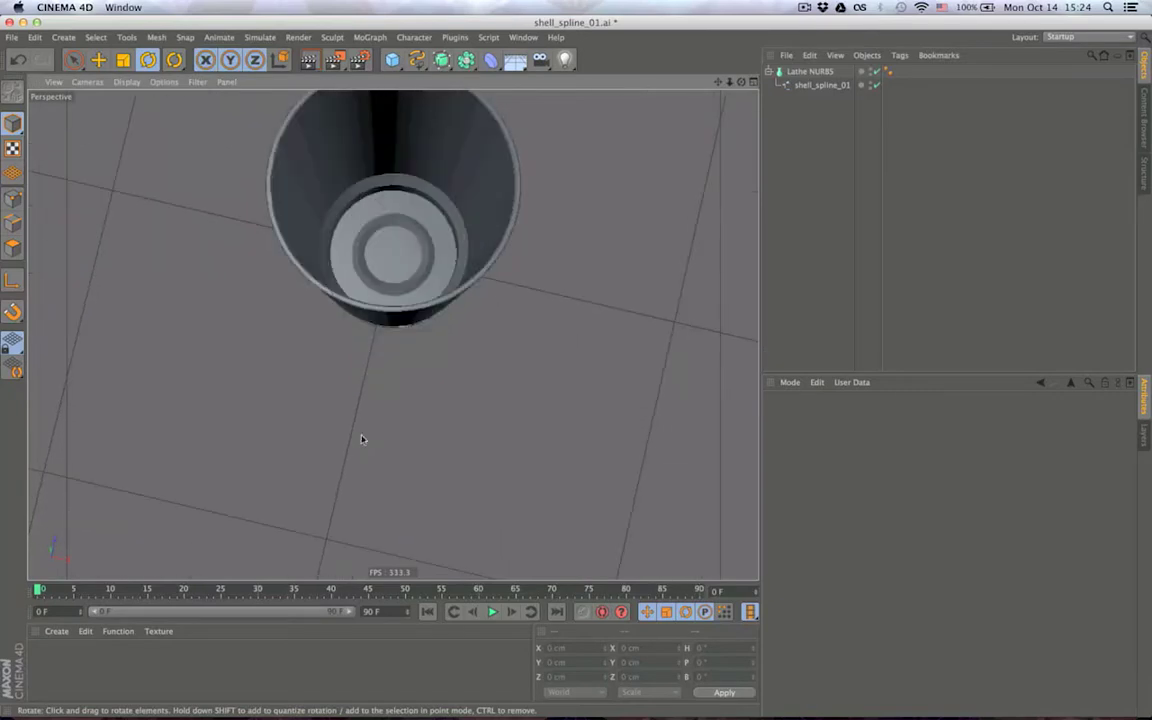
Rename the Lathe NURBS object as Shell_A.
left_click_drag(660, 164, 409, 113, "alt")
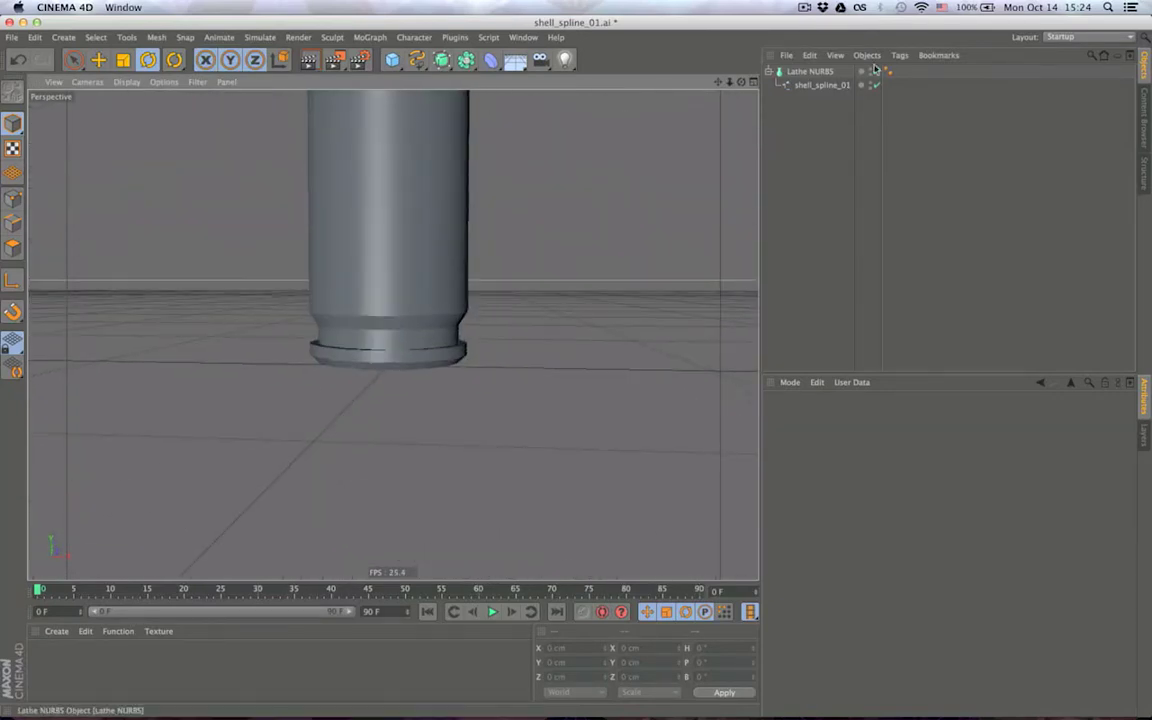
left_click(807, 74)
double_click(806, 73)
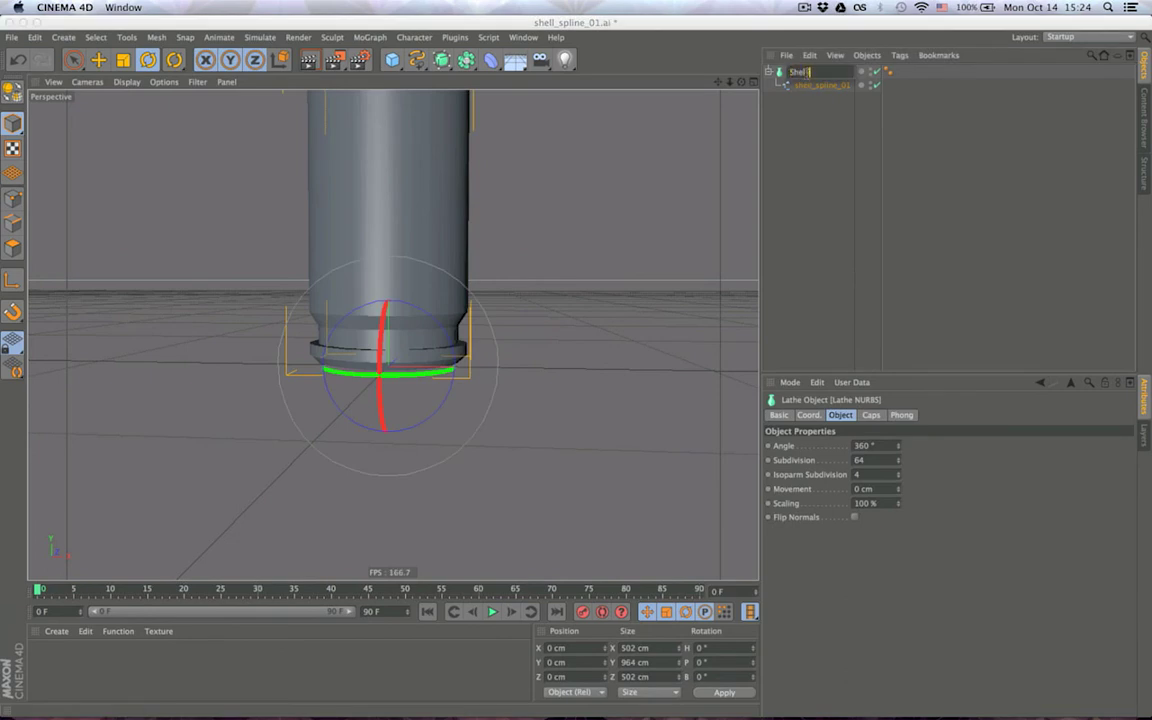
type("Shell_A")
key("Return")
left_click(818, 94)
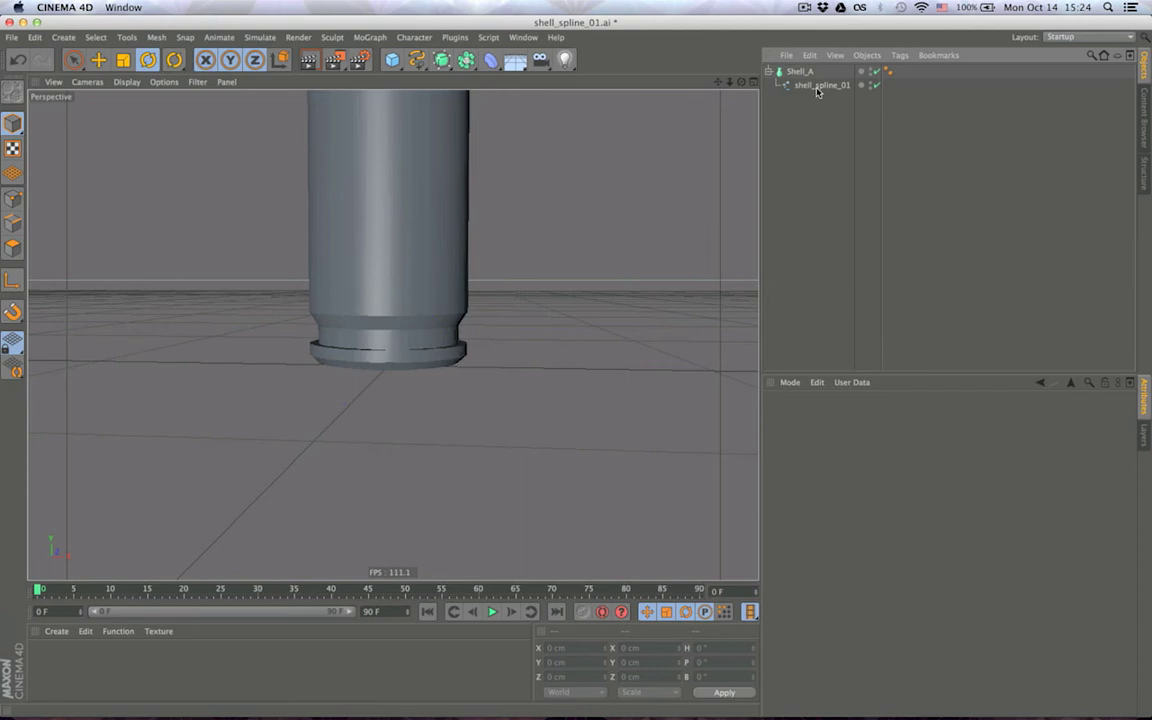
Scale Shell_A down uniformly to about 1.04 cm wide and 2 cm high.
left_click(802, 75)
left_click(801, 73)
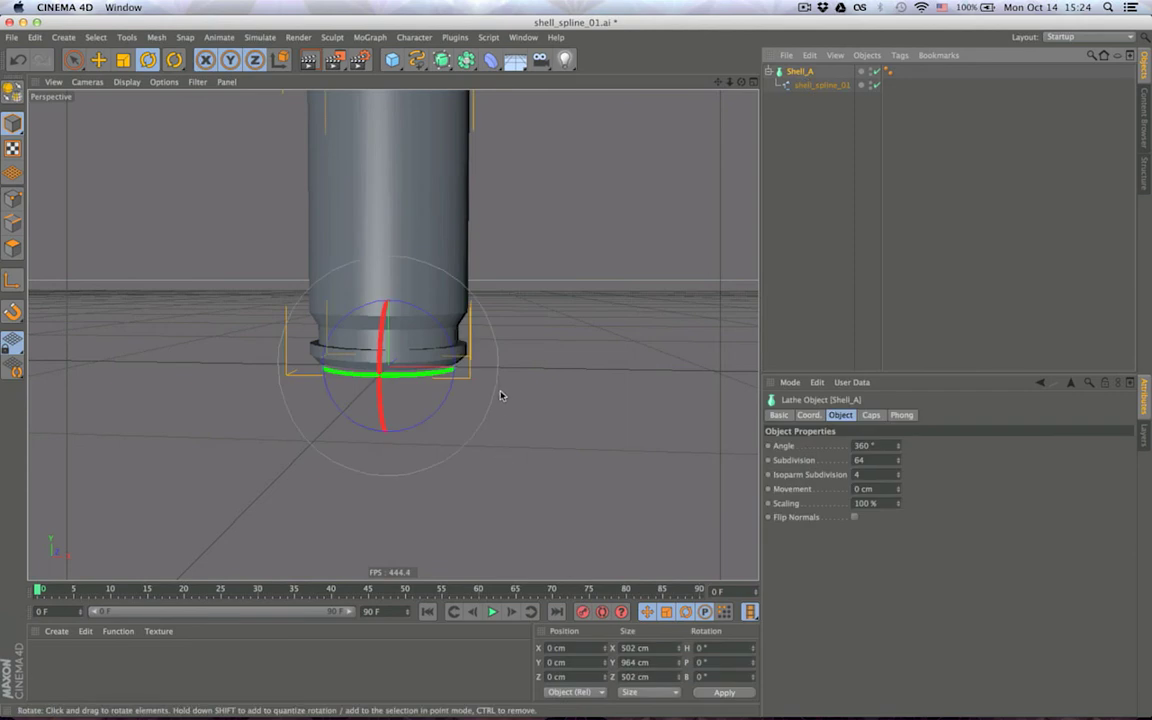
key("t")
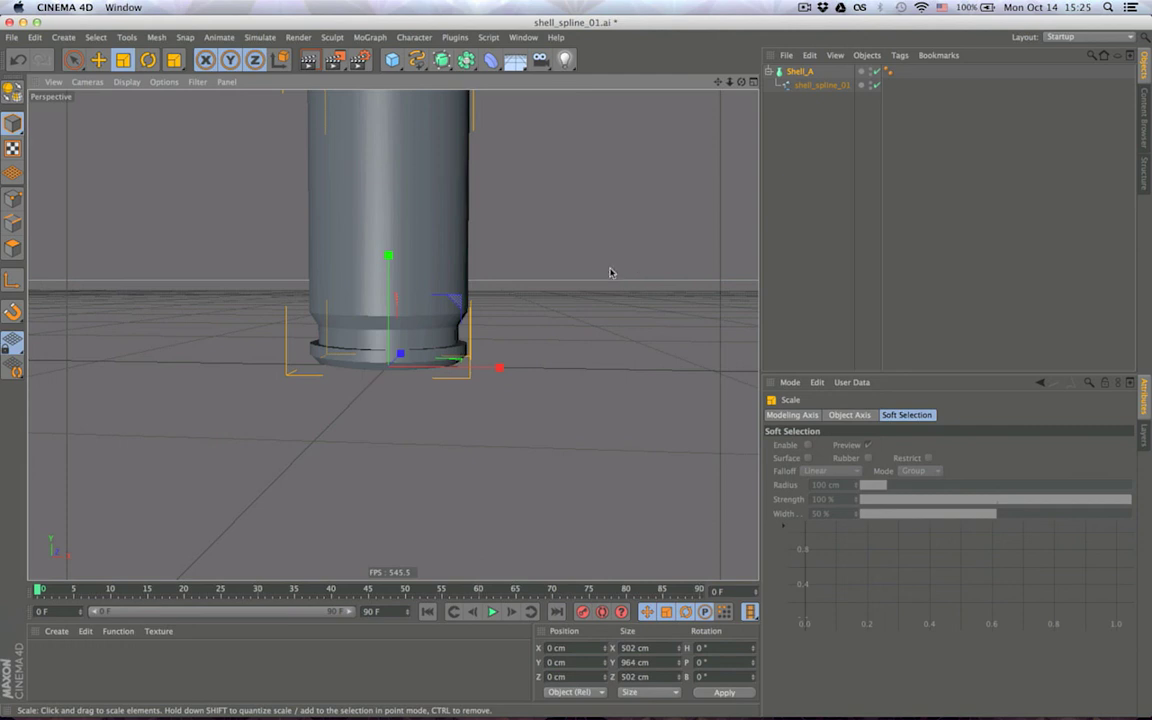
left_click_drag(619, 271, 321, 517)
scroll(390, 370, "up", 5)
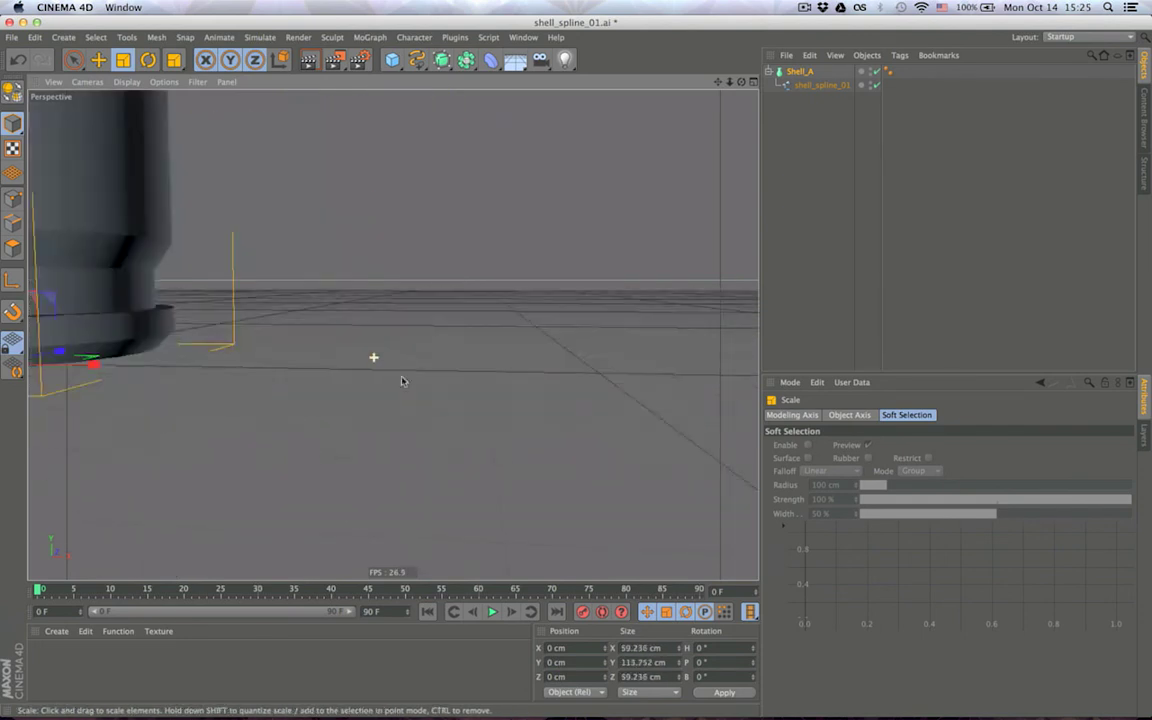
middle_click_drag(390, 396, 394, 397, "alt")
scroll(161, 342, "down", 6)
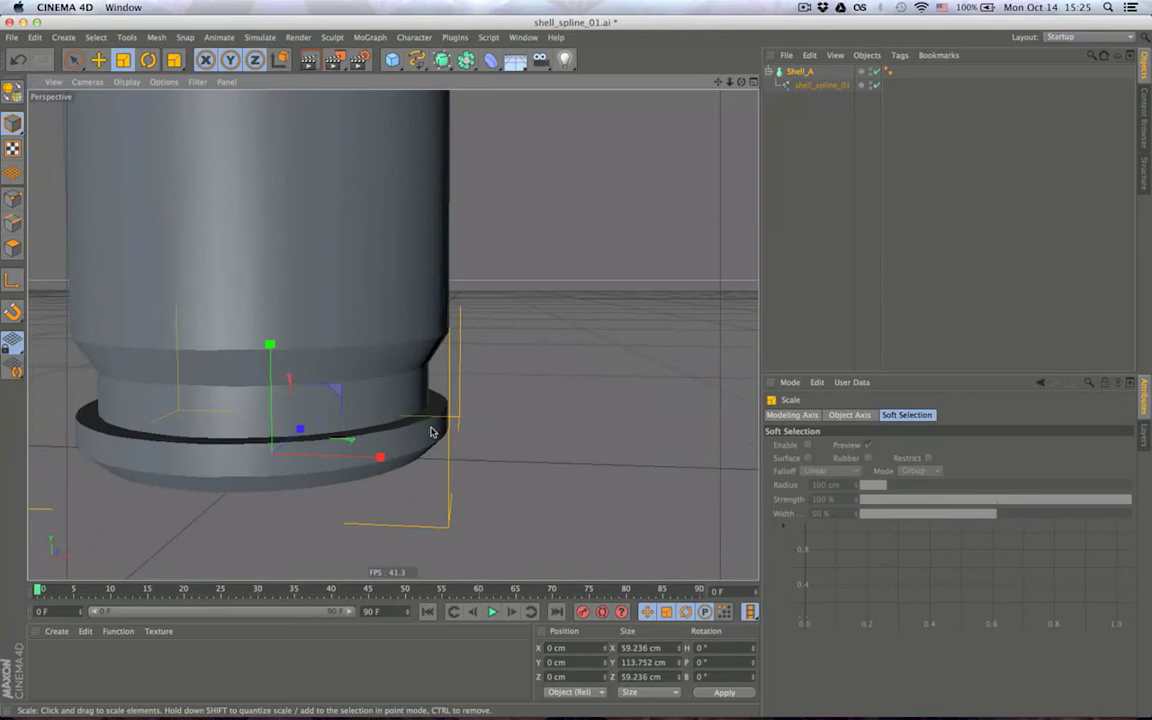
left_click_drag(478, 423, 326, 446)
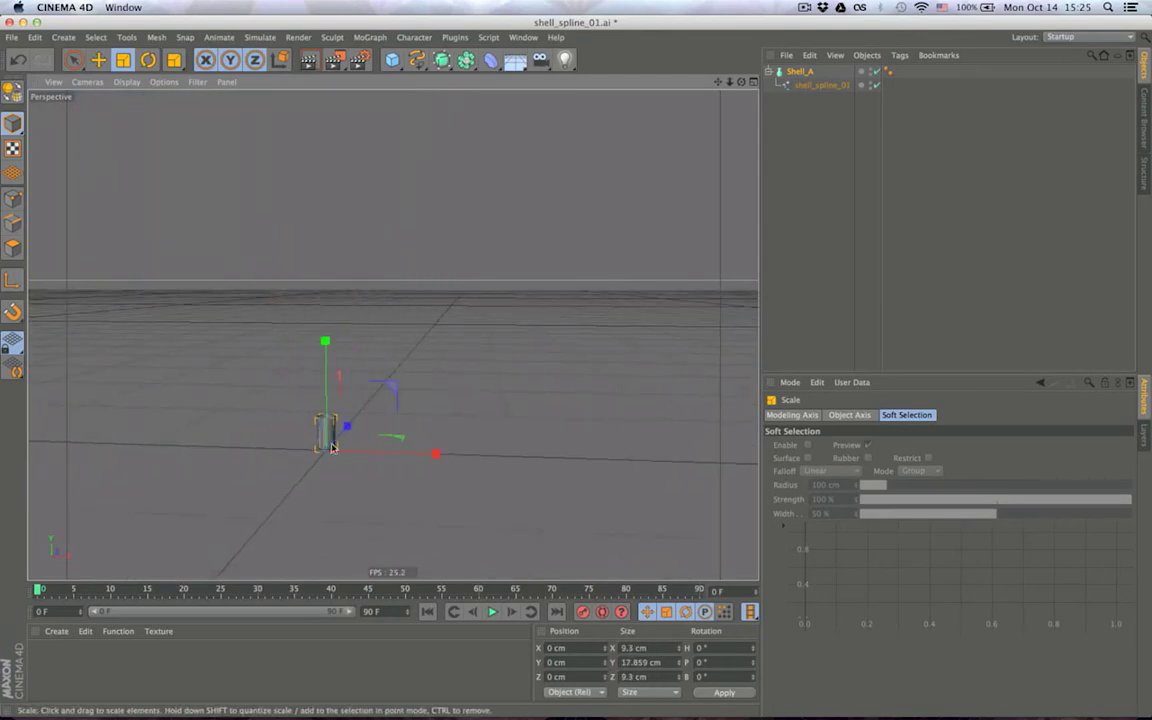
scroll(326, 449, "up", 5)
scroll(328, 452, "up", 8)
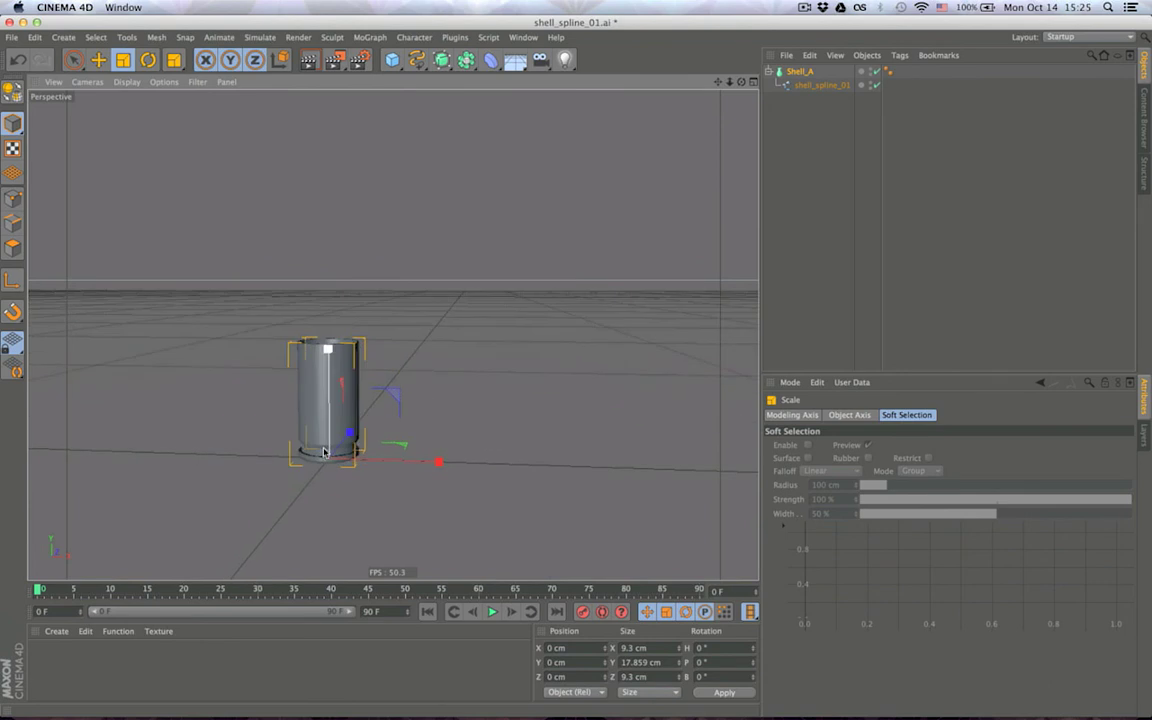
left_click_drag(334, 456, 283, 578)
scroll(291, 473, "up", 8)
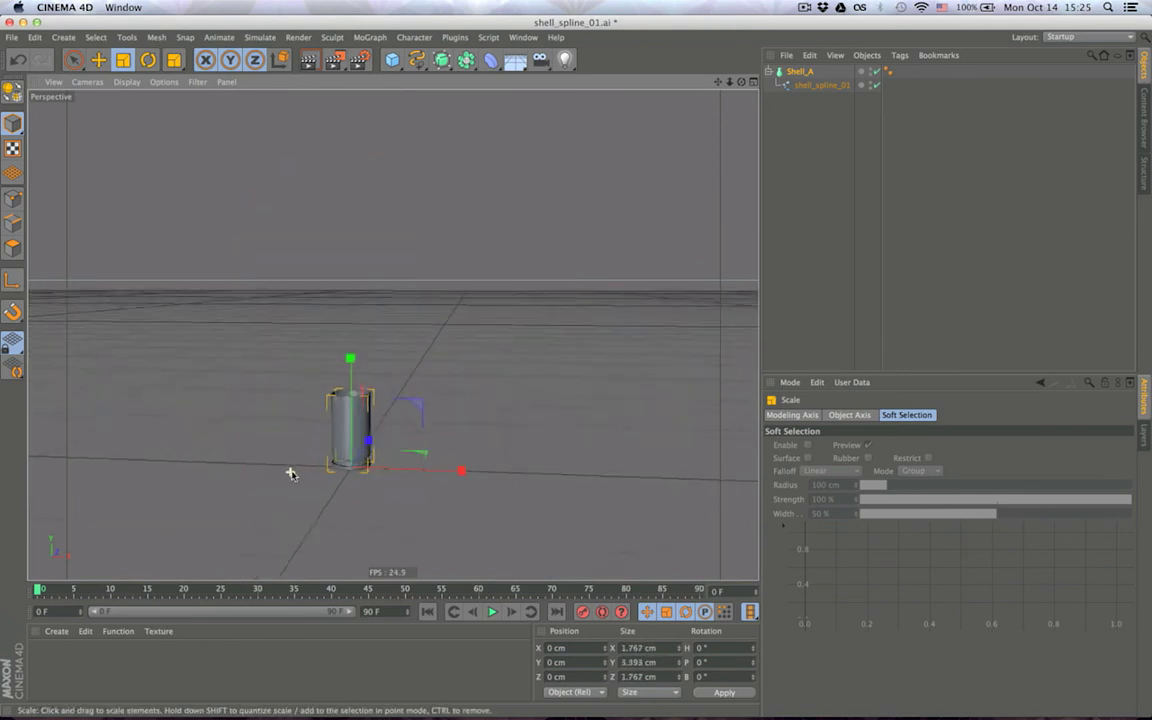
left_click_drag(561, 445, 340, 486)
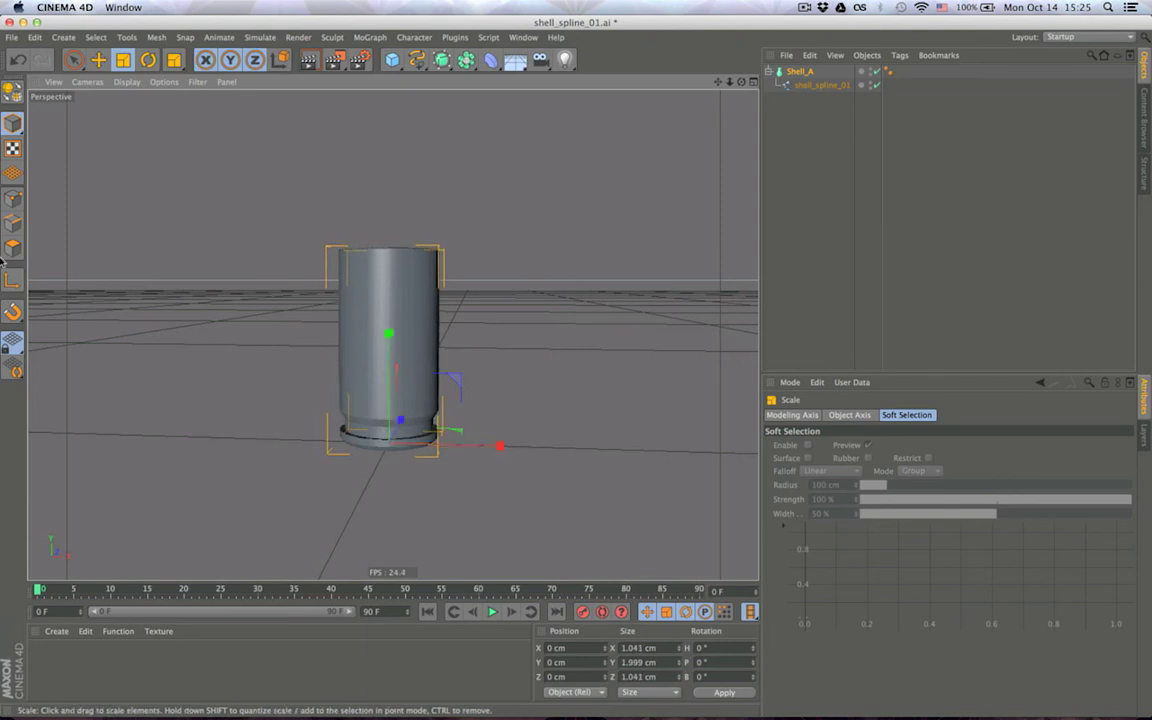
left_click(1026, 278)
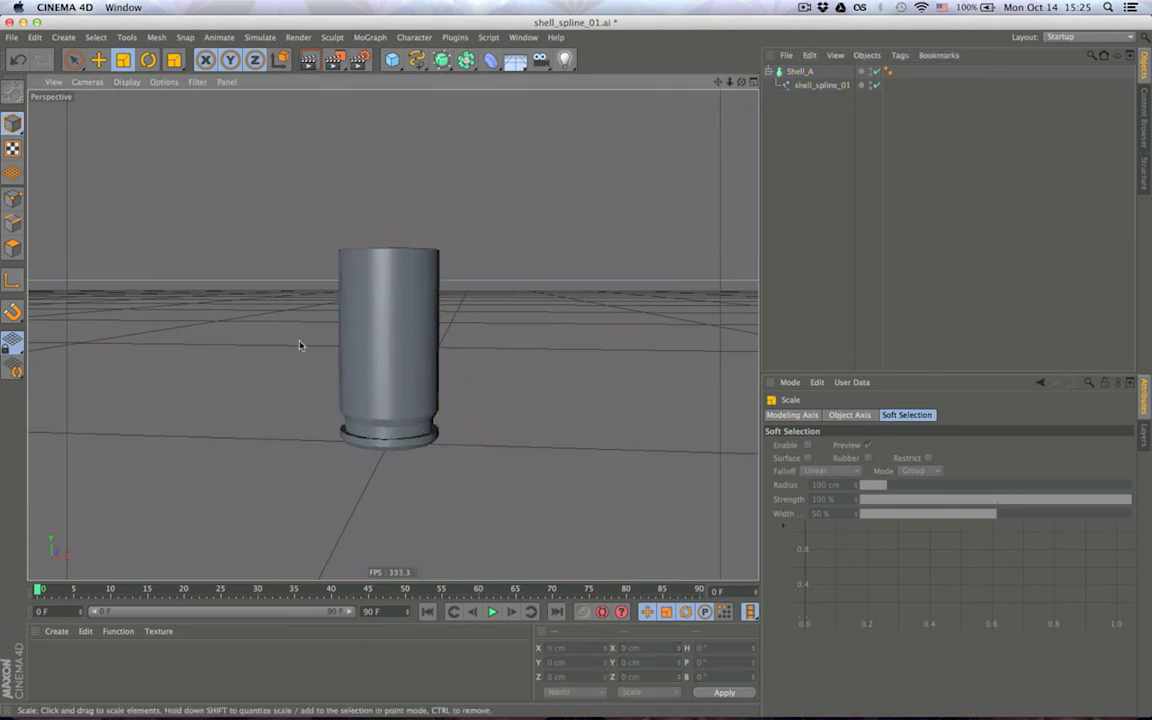
Collapse the Shell_A hierarchy and examine the scaled shell from above and from the side.
left_click_drag(301, 345, 419, 465, "alt")
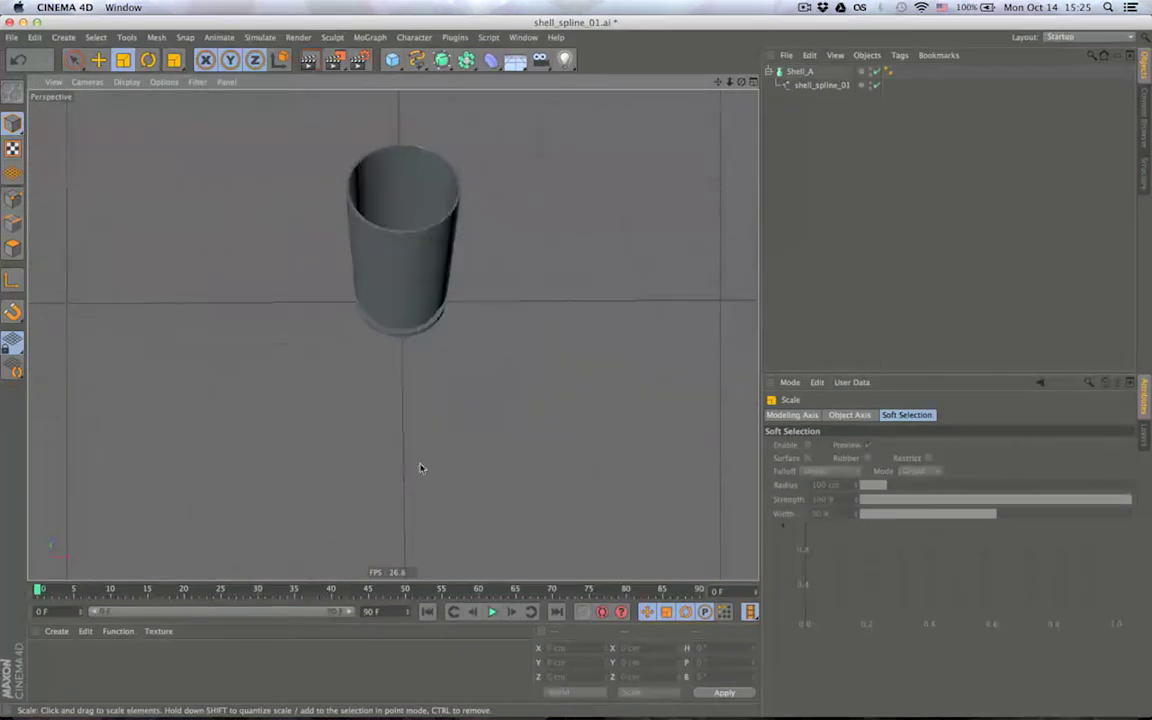
left_click(769, 72)
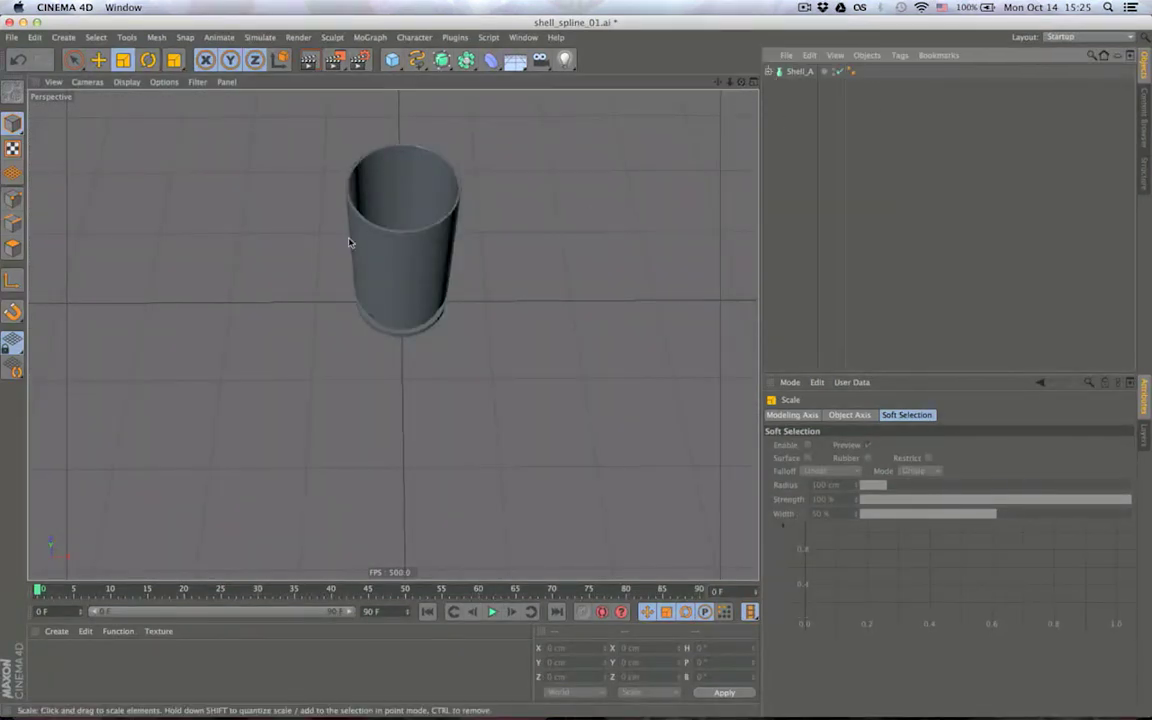
middle_click_drag(466, 260, 460, 314, "alt")
left_click_drag(461, 314, 440, 243, "alt")
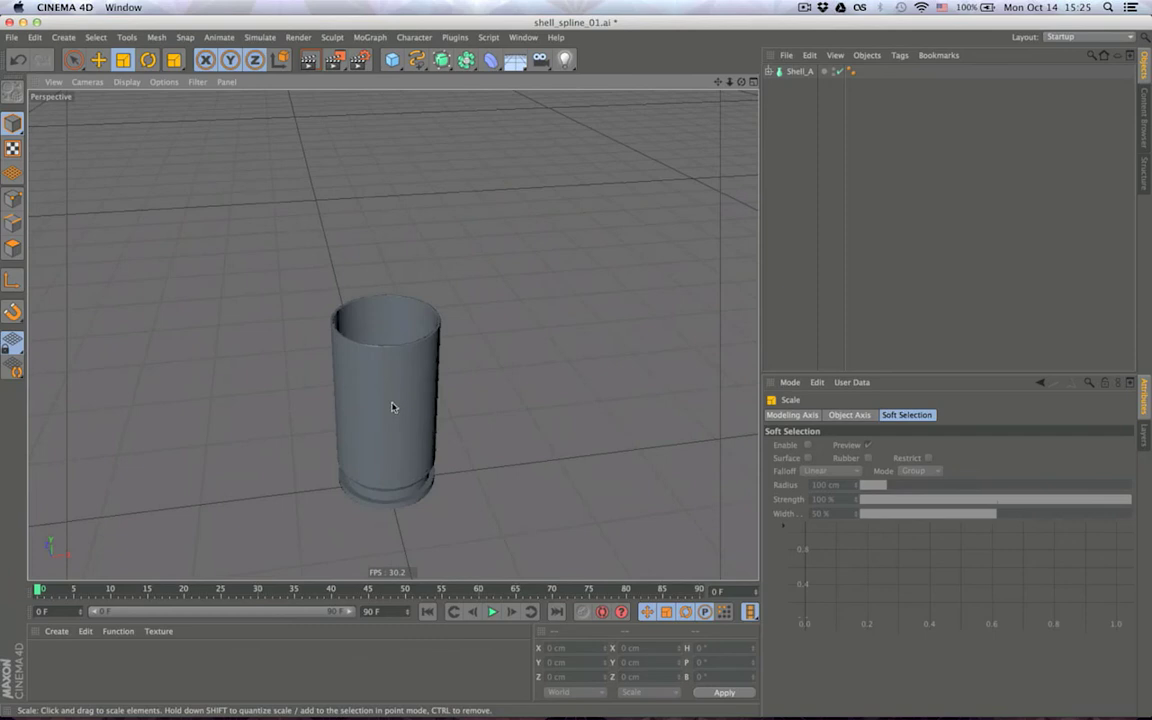
scroll(393, 406, "down", 5)
left_click_drag(382, 428, 430, 379, "alt")
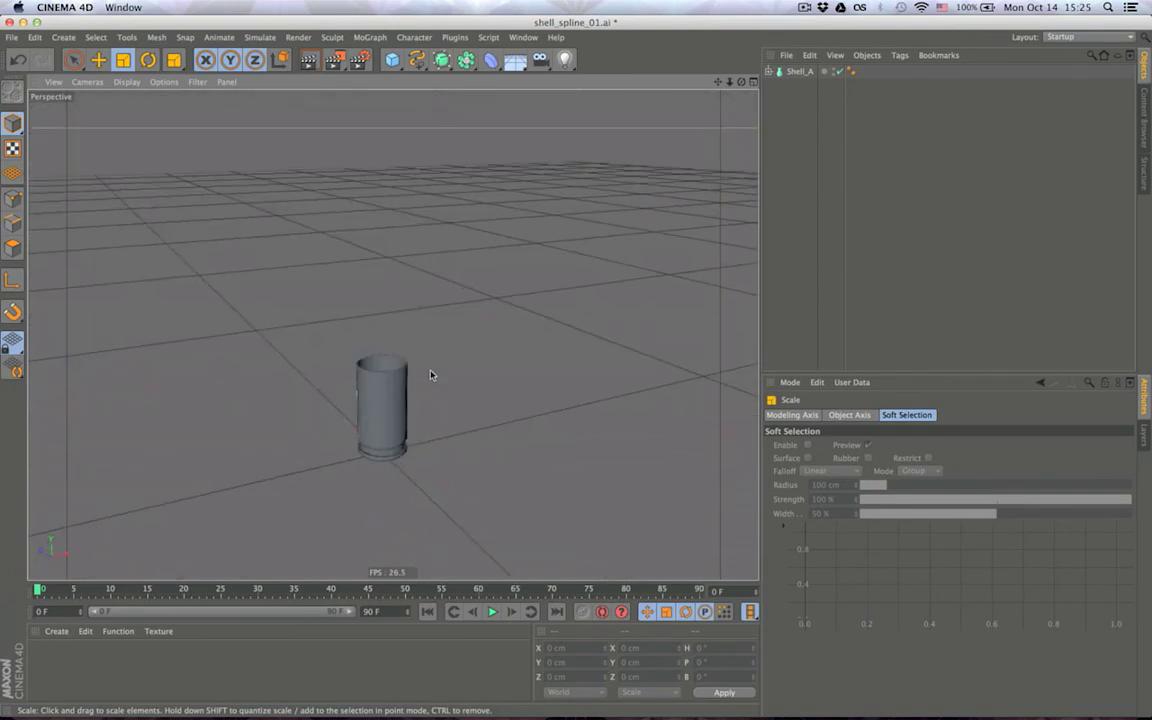